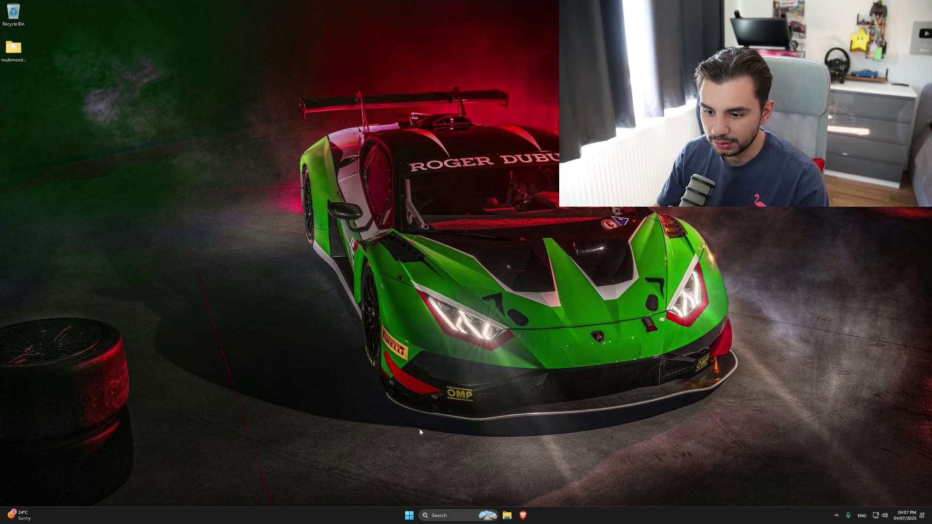
# Open Windows Settings to the System > Display page.
pyautogui.click(408, 519)
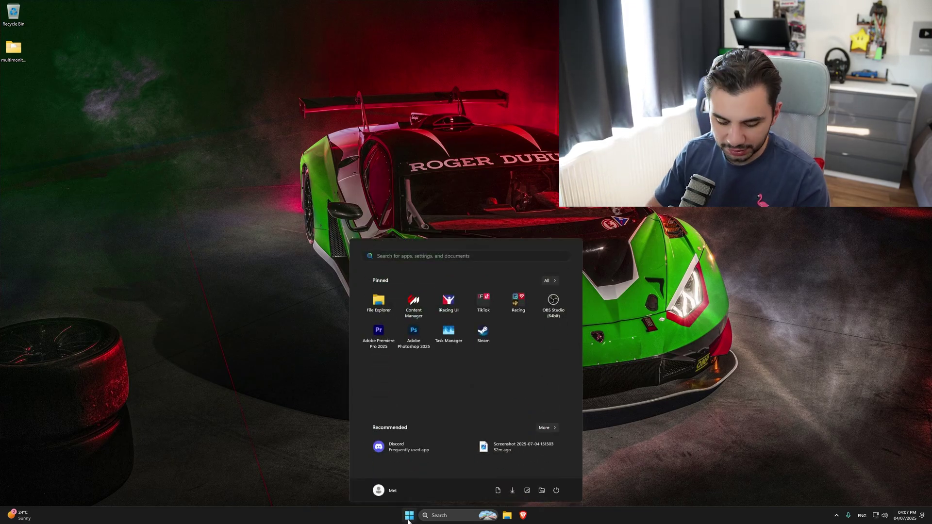
pyautogui.write('settings')
pyautogui.press('Return')
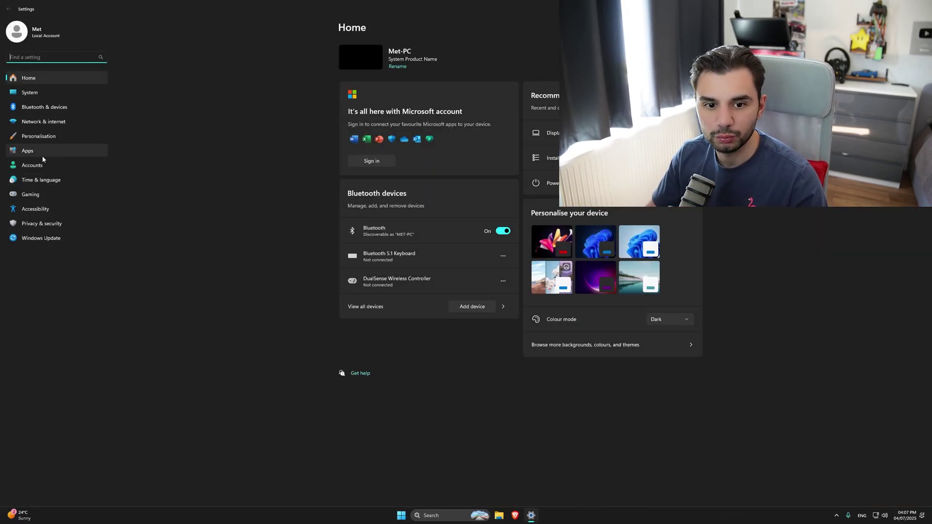
pyautogui.click(45, 96)
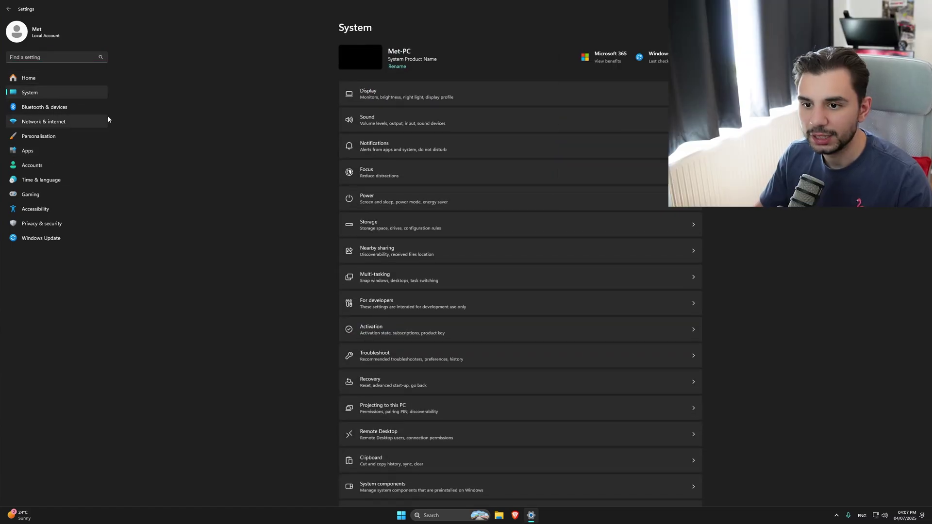
pyautogui.click(422, 95)
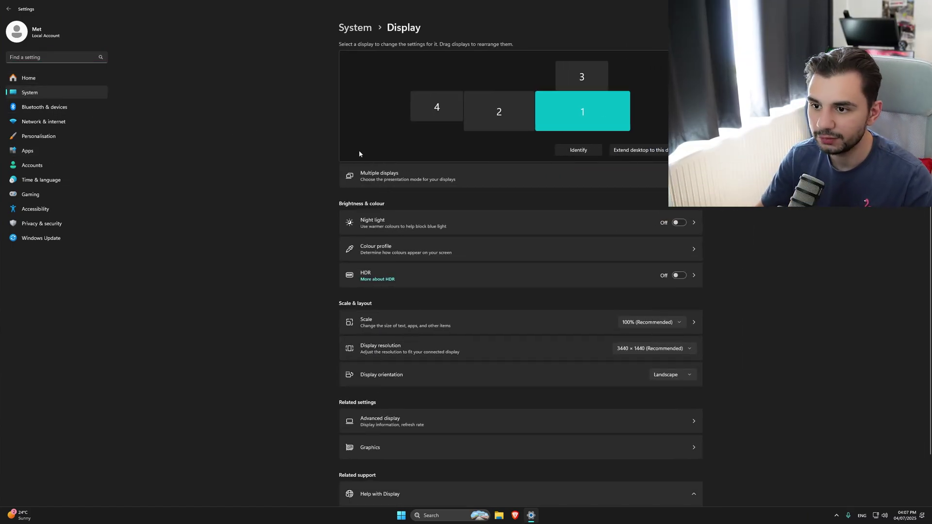
# Check the resolutions of displays 4, 2 and 1, then expand Multiple displays.
pyautogui.click(428, 105)
pyautogui.click(489, 114)
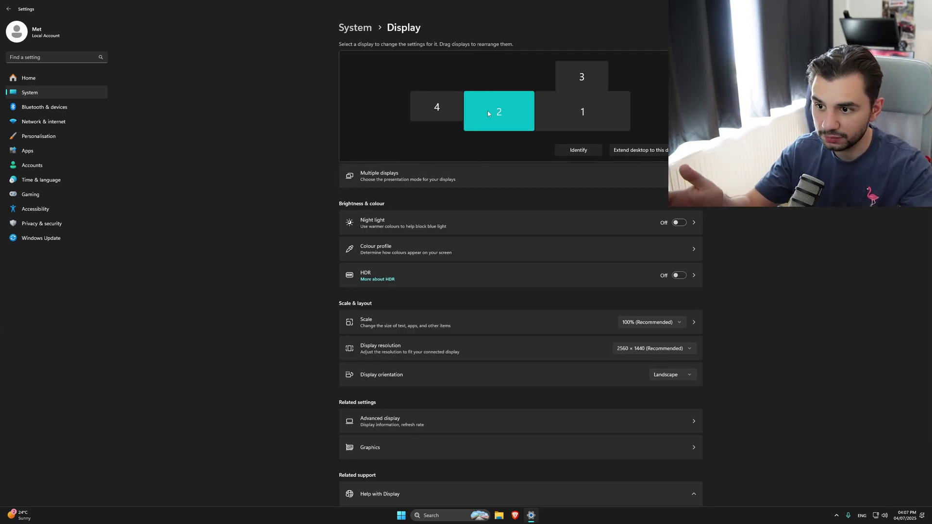
pyautogui.click(580, 109)
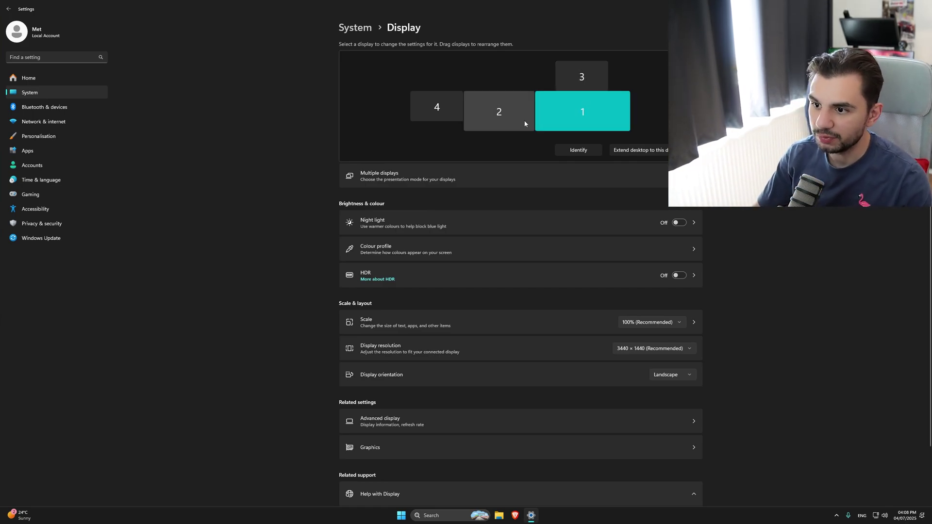
pyautogui.click(491, 177)
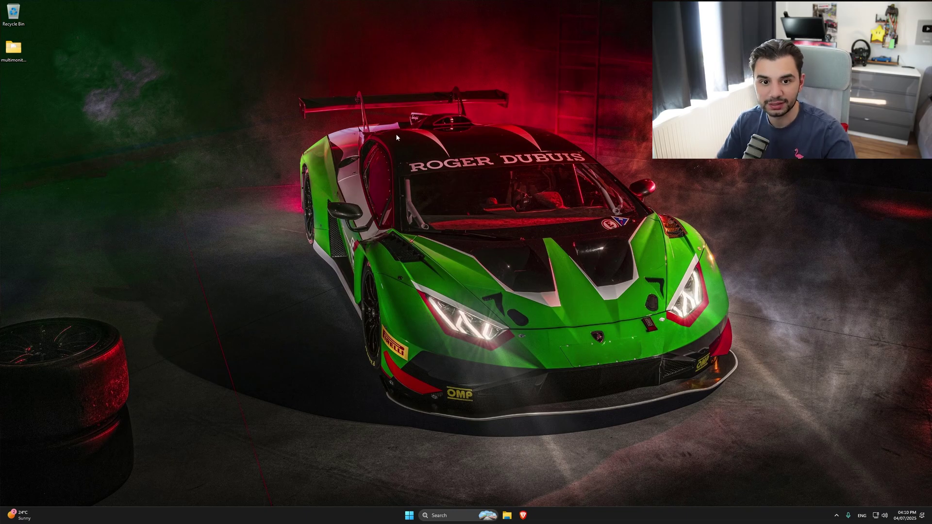
# Open the multimonitortool folder on the desktop.
pyautogui.doubleClick(13, 48)
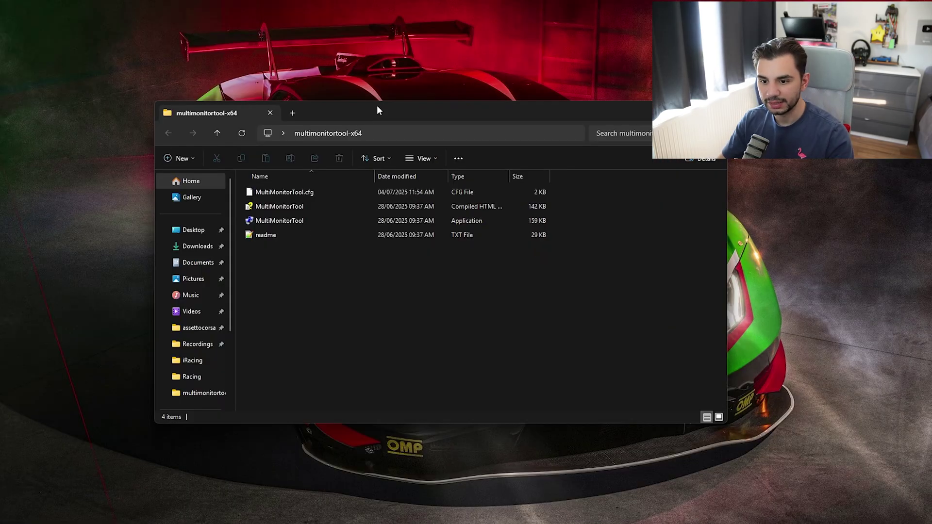
# Launch MultiMonitorTool.exe from the multimonitortool-x64 folder.
pyautogui.doubleClick(360, 236)
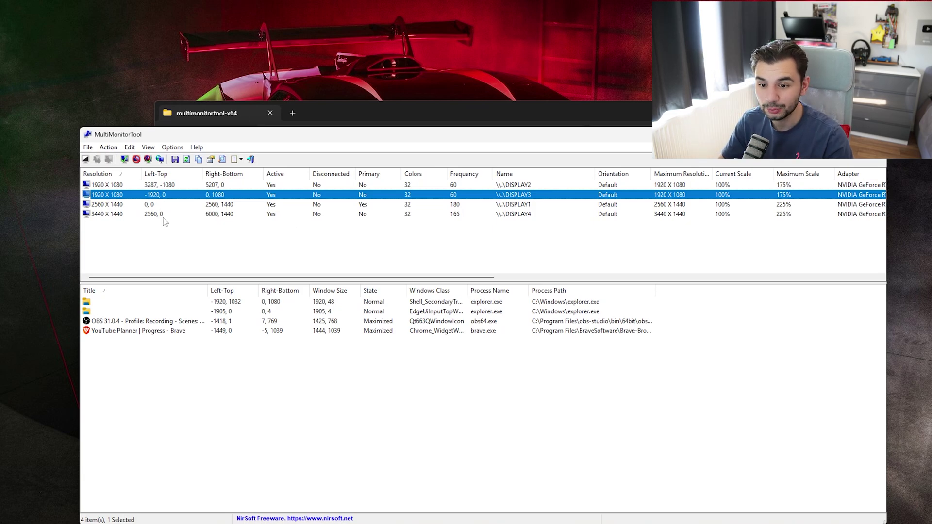
# View the windows on DISPLAY4, DISPLAY1, DISPLAY3 and the 3440 X 1440 display, then open File.
pyautogui.click(529, 214)
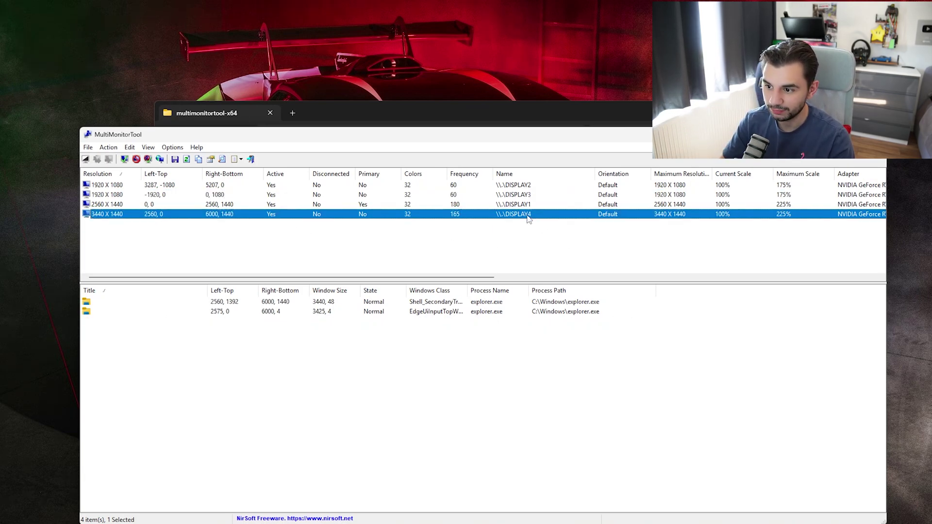
pyautogui.press('Up')
pyautogui.press('Up')
pyautogui.press('Up')
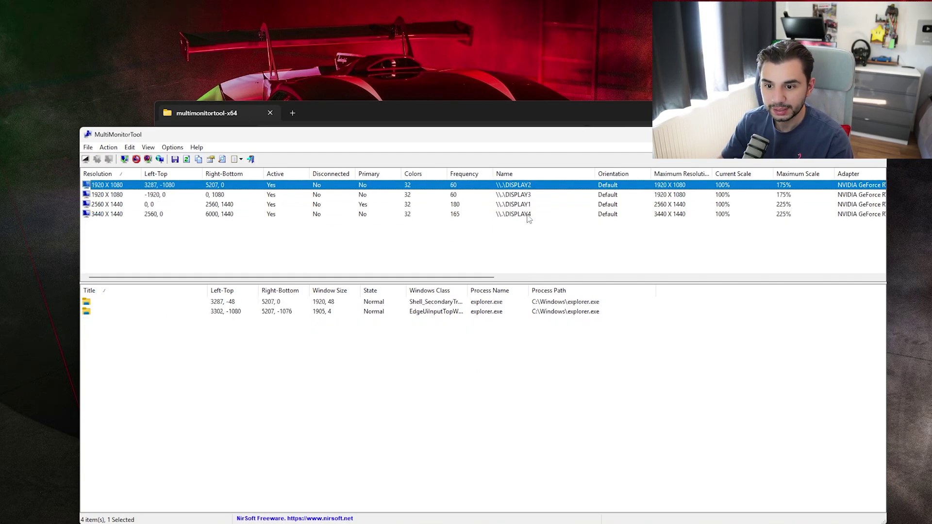
pyautogui.click(680, 207)
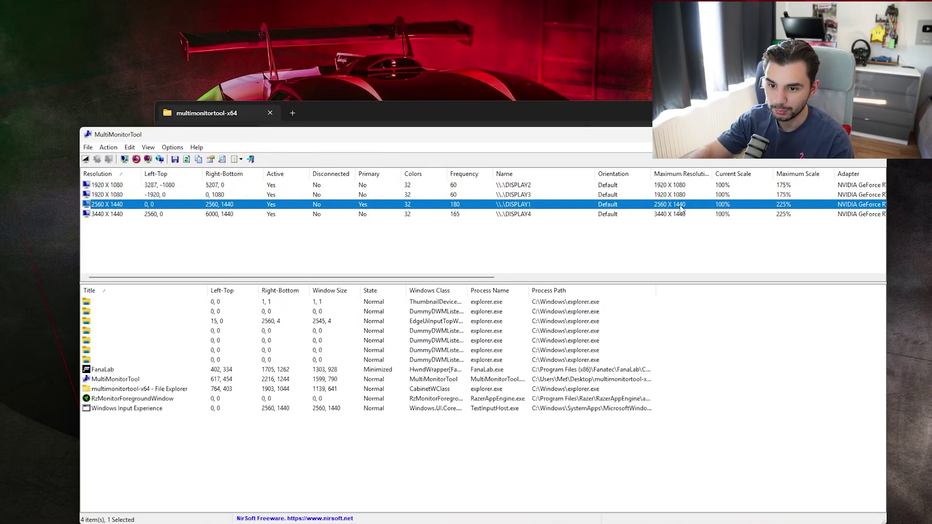
pyautogui.click(671, 216)
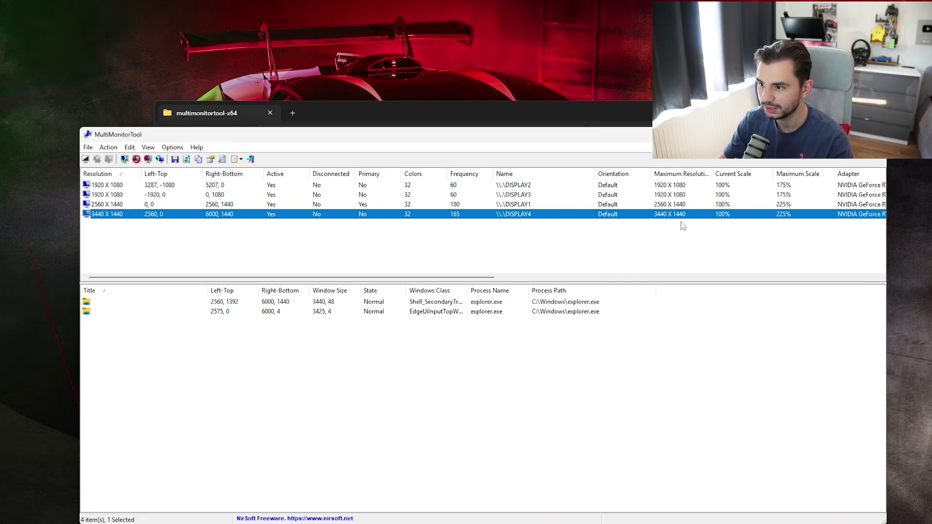
pyautogui.click(623, 198)
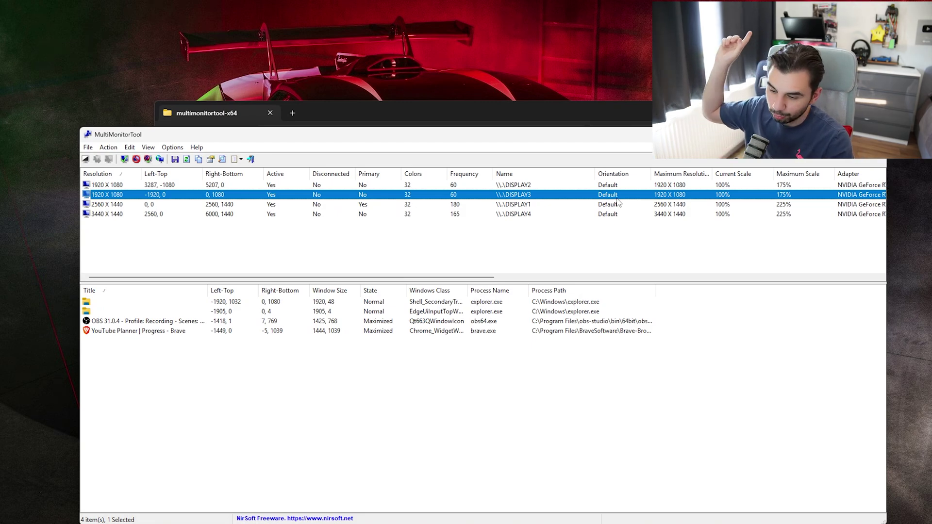
pyautogui.click(113, 208)
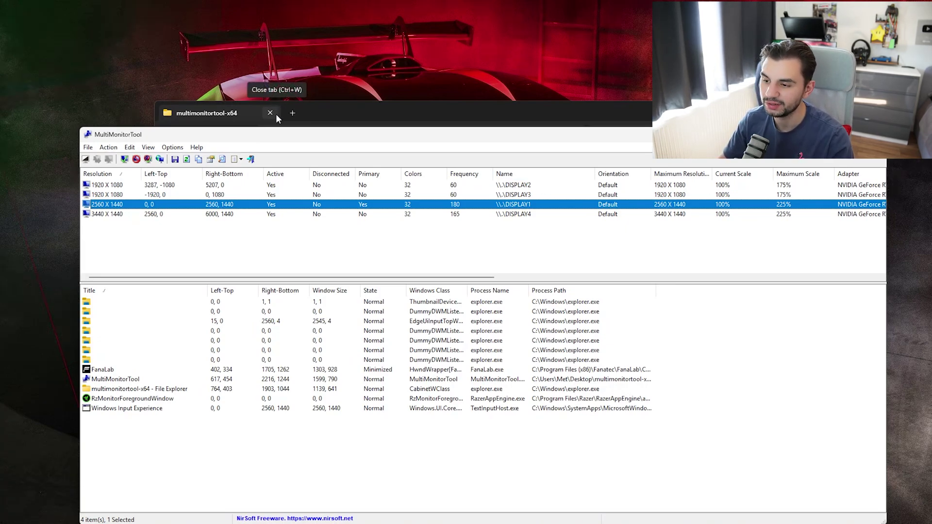
pyautogui.click(126, 214)
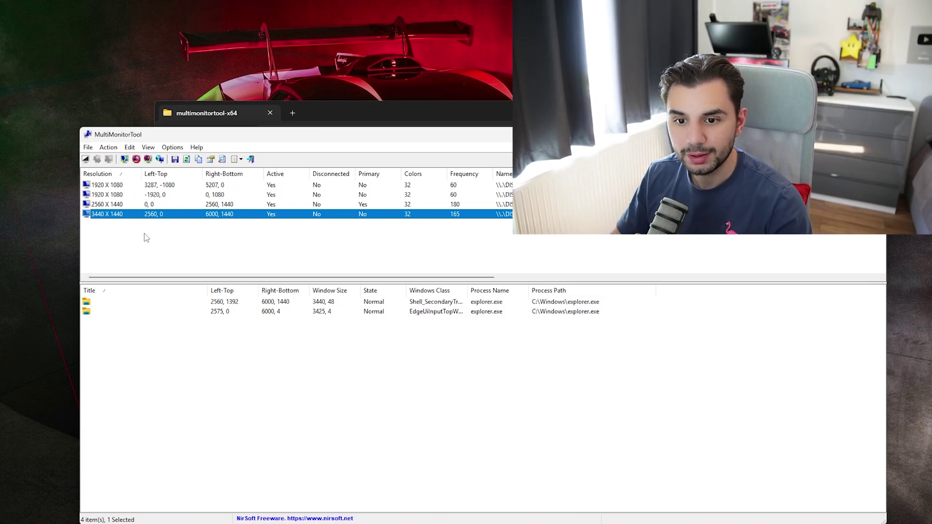
pyautogui.click(88, 148)
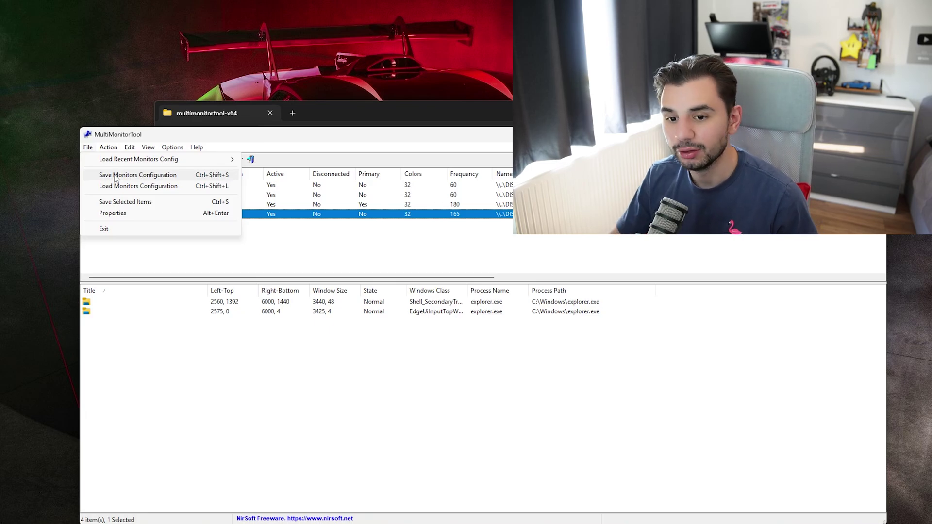
pyautogui.click(115, 188)
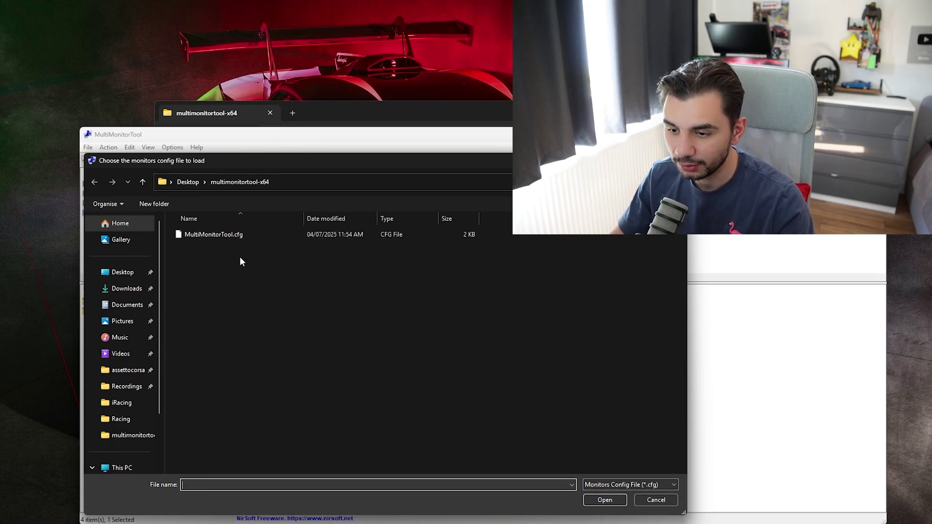
pyautogui.click(651, 501)
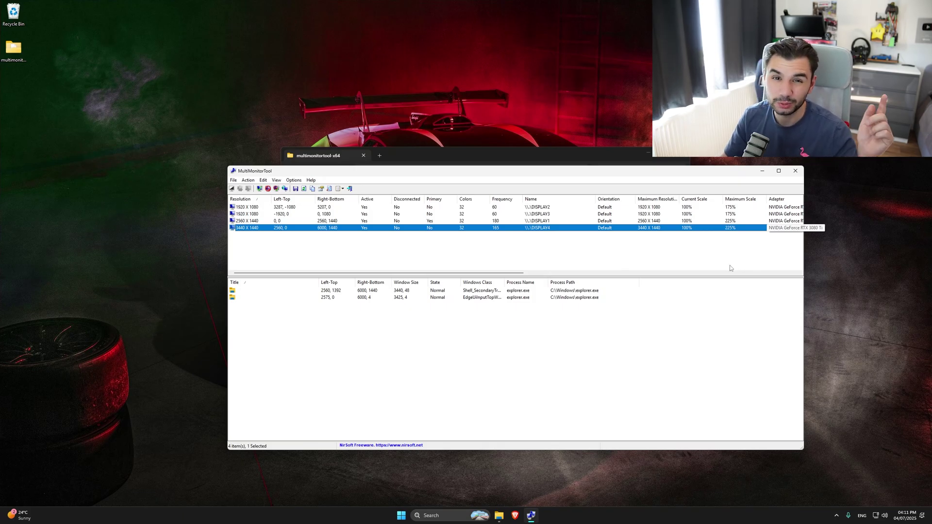
# Close MultiMonitorTool and its folder, then search 'displayfusion' in Brave.
pyautogui.click(796, 172)
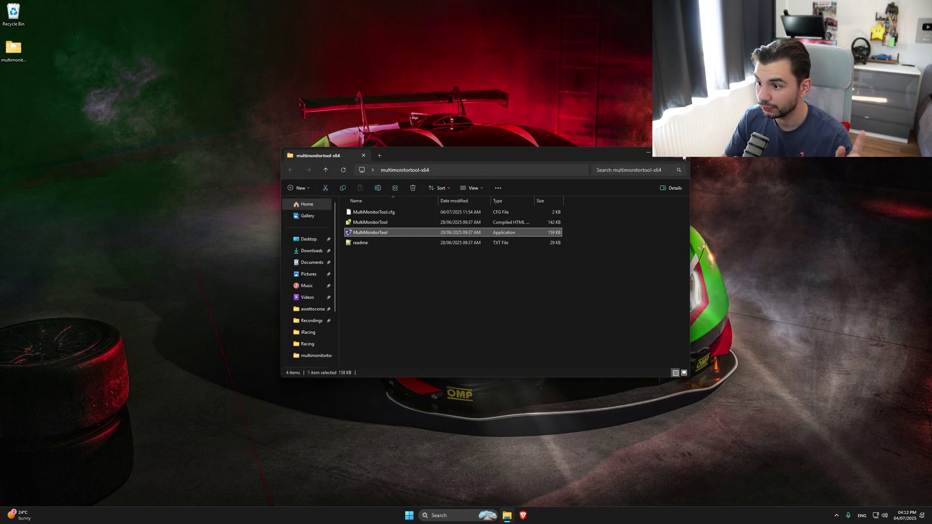
pyautogui.hotkey('alt', 'F4')
pyautogui.click(523, 515)
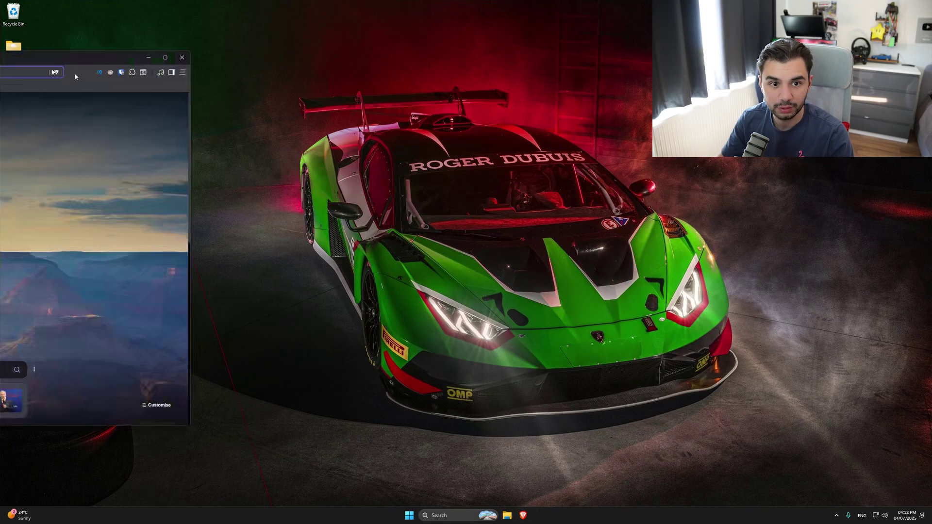
pyautogui.write('displayfusion')
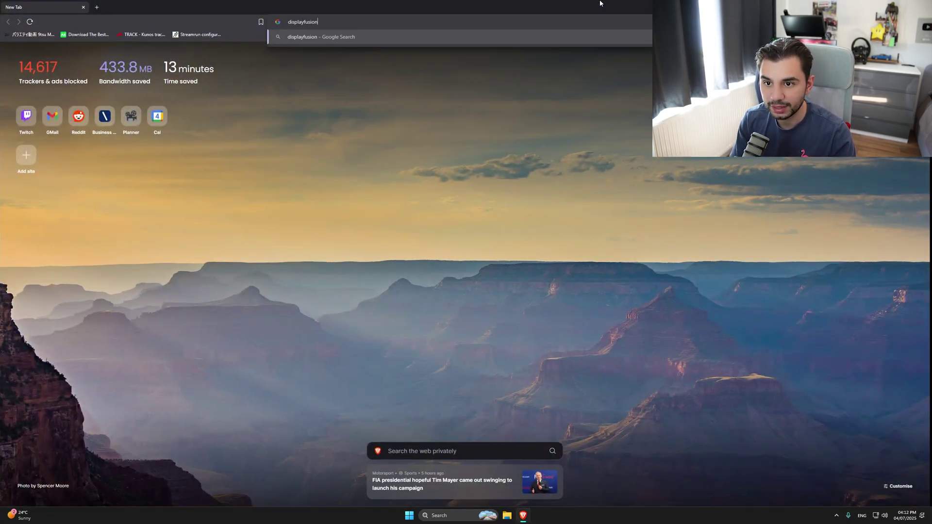
pyautogui.press('Return')
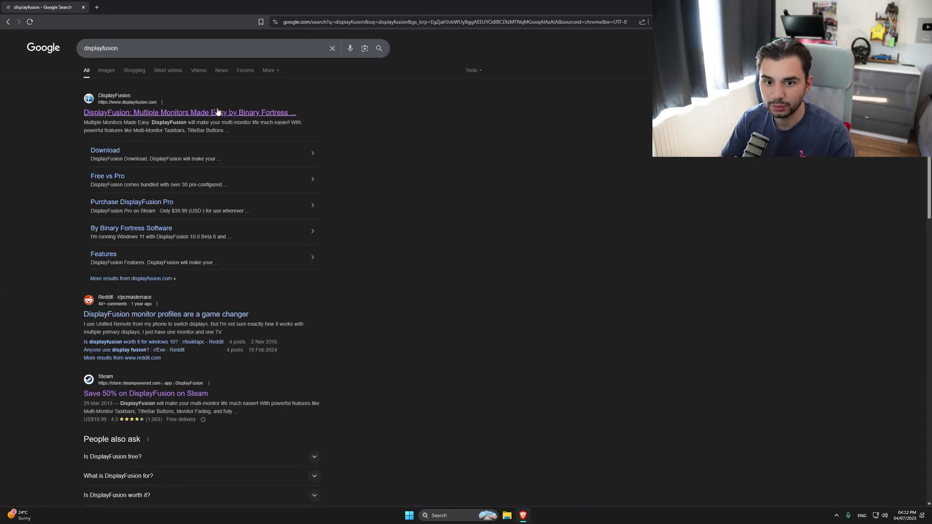
# Open the official DisplayFusion website and scroll through its features.
pyautogui.click(217, 111)
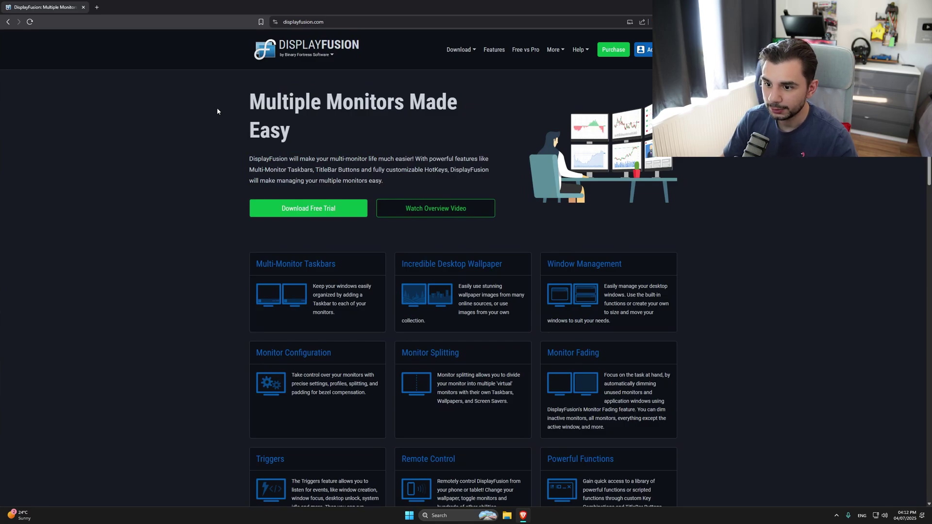
pyautogui.scroll(-9, 212, 116)
pyautogui.scroll(5, 267, 256)
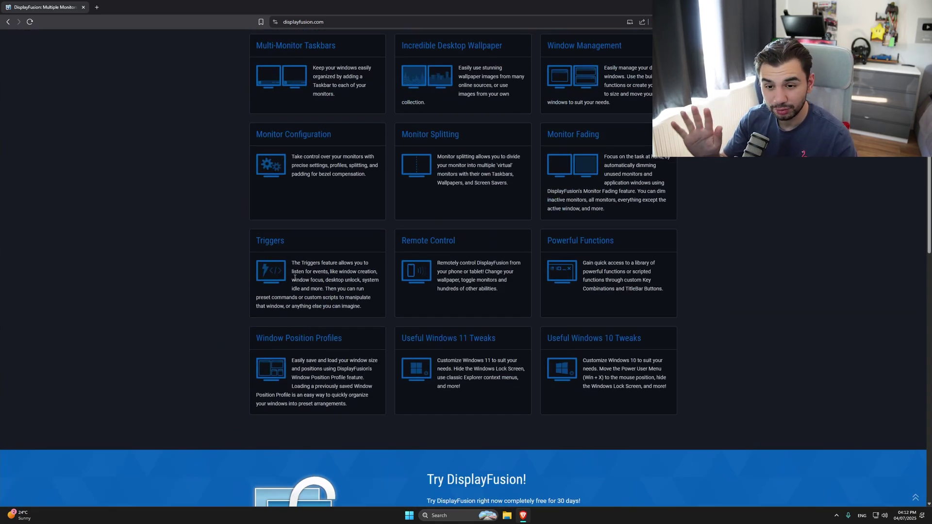
pyautogui.scroll(1, 327, 293)
pyautogui.scroll(2, 255, 236)
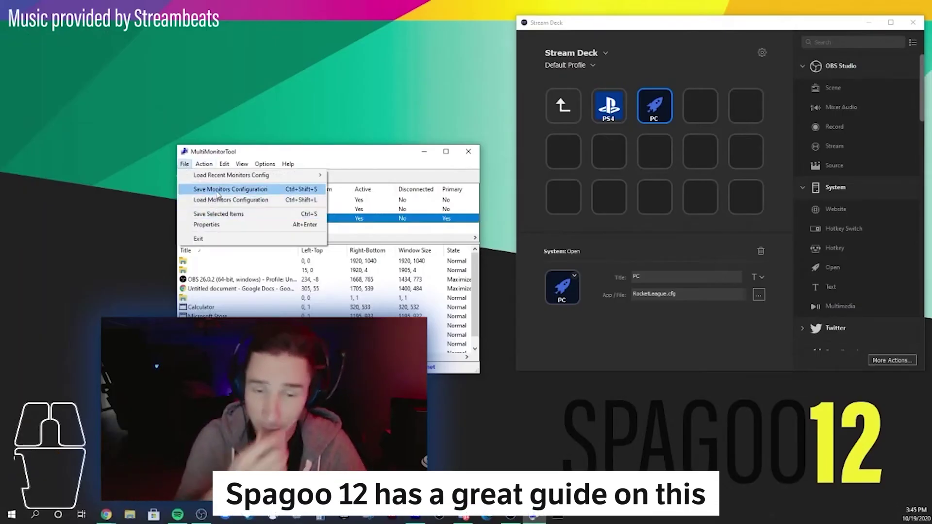
pyautogui.click(218, 194)
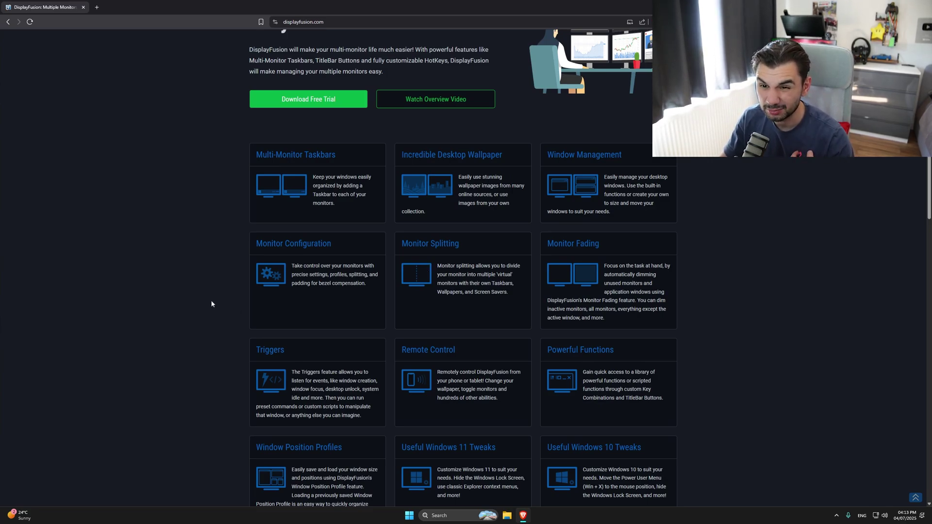
pyautogui.scroll(3, 165, 289)
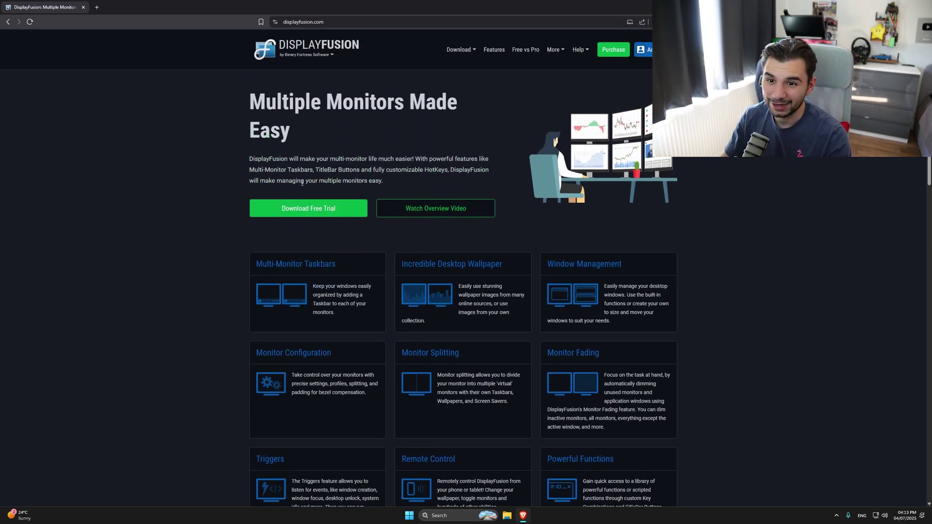